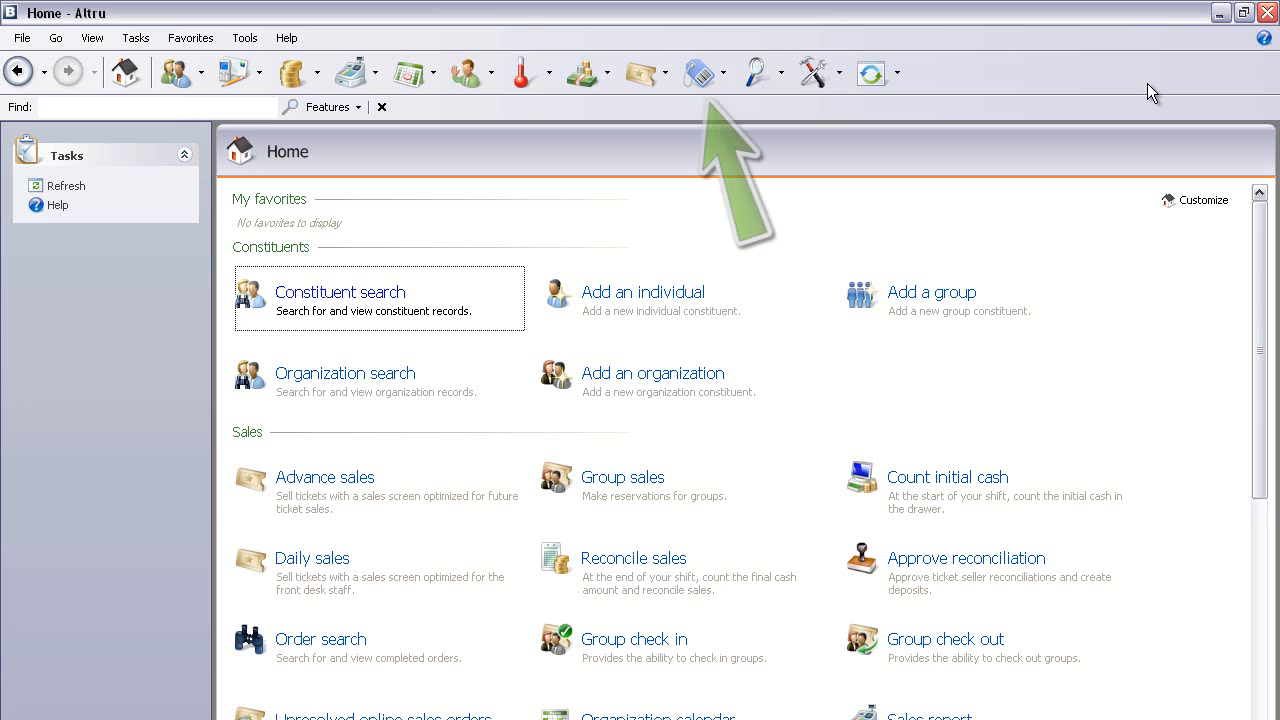
- Open the Merchandise - Beta page from the toolbar
click(698, 75)
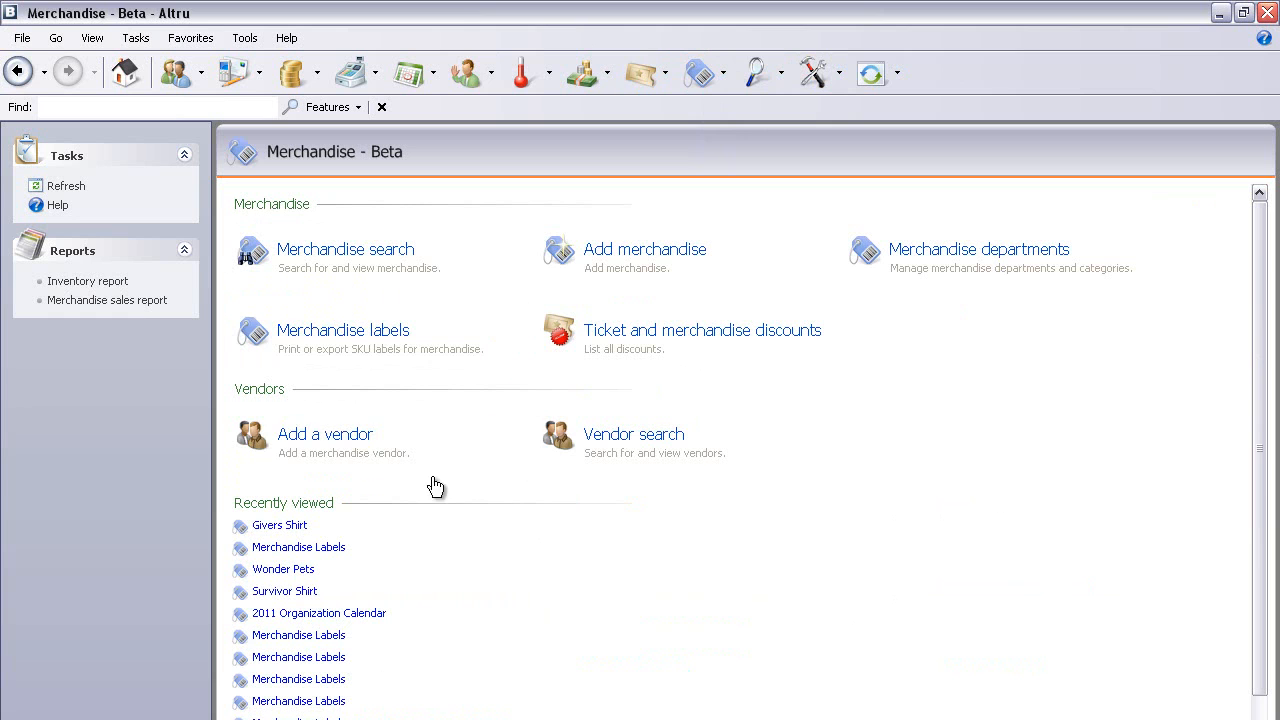
- Add a vendor named ACME with the description 'ACME supplies me with my gift shop merchandise'
click(334, 436)
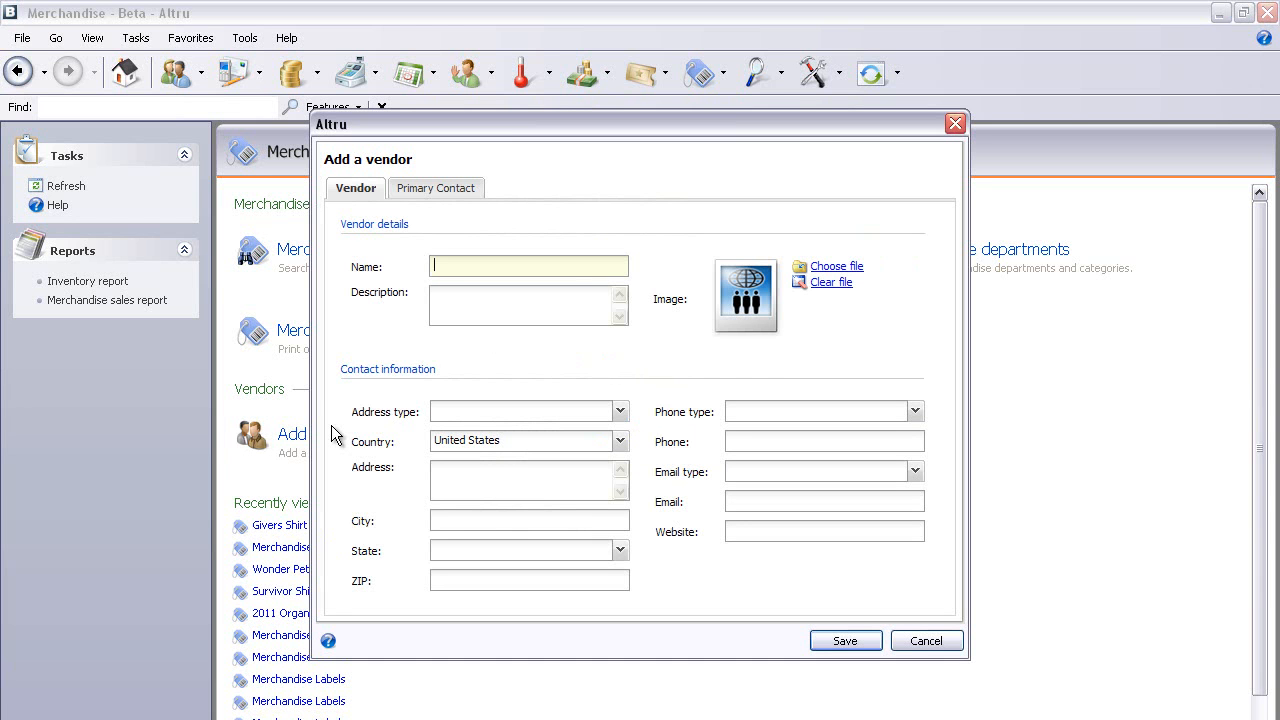
text(ACME)
click(550, 304)
text(ACME supp)
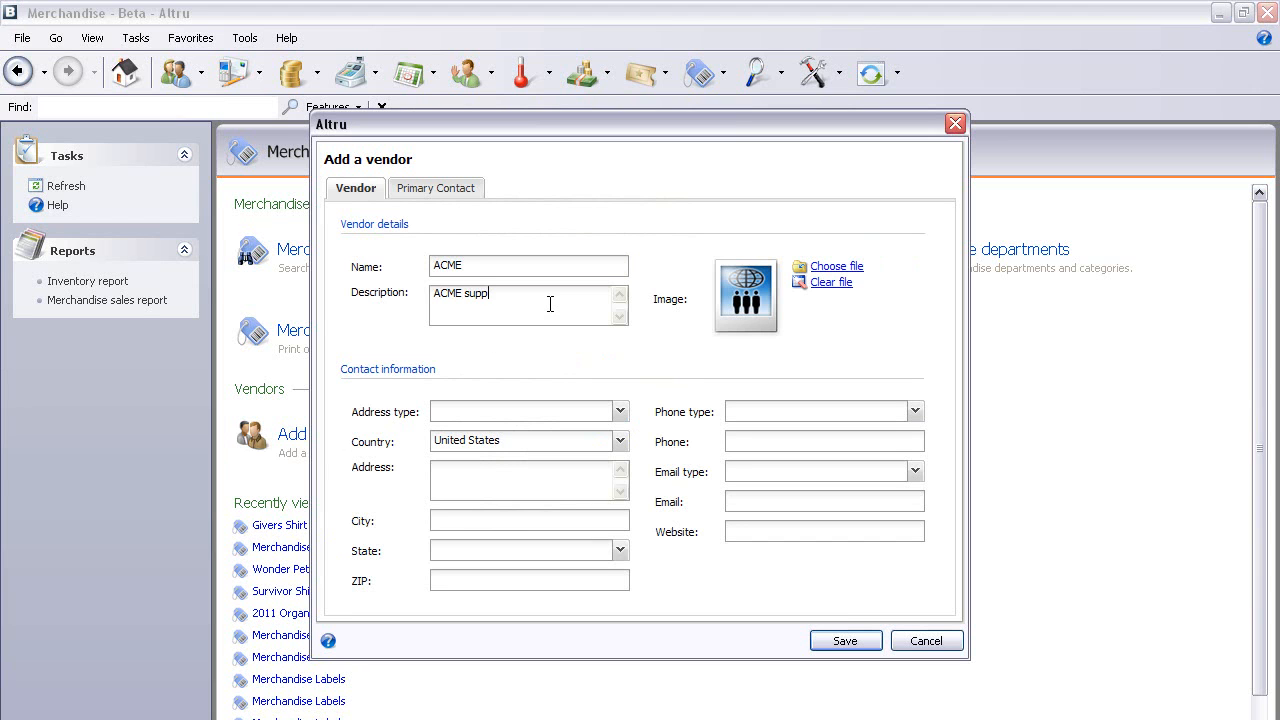
text(lies me with my gift shop merchandise)
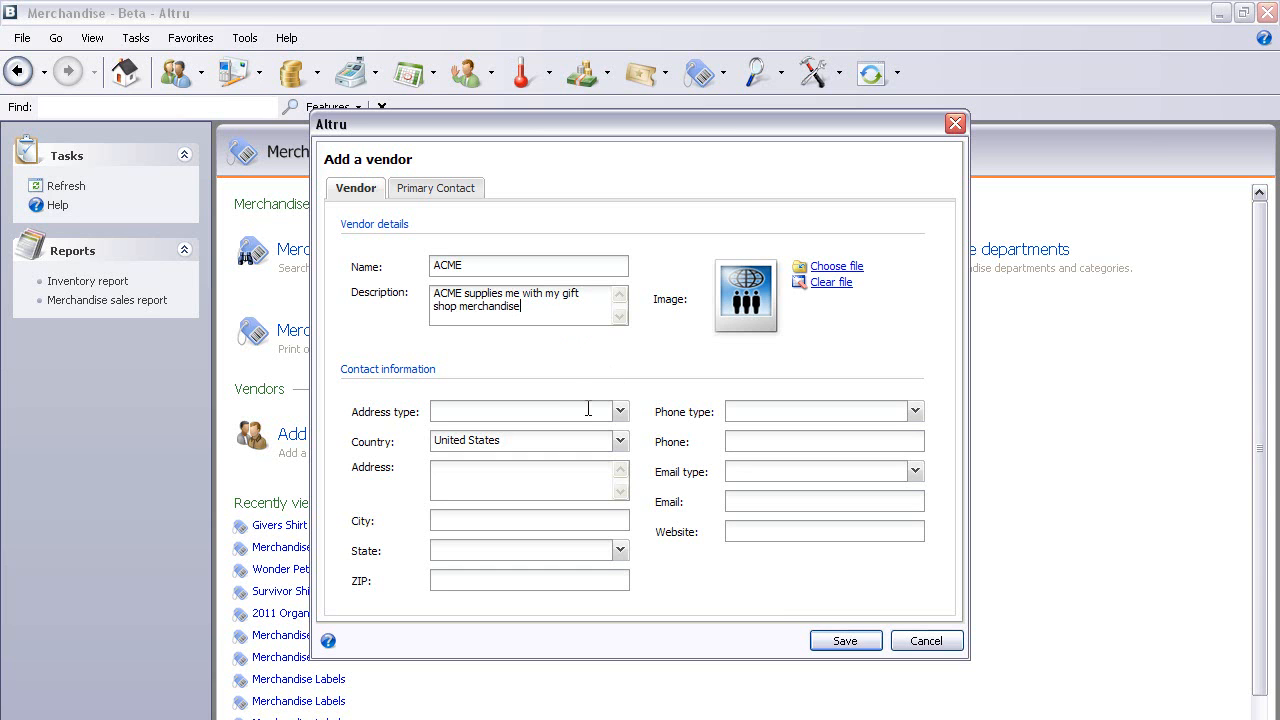
- Set the address type to Business and enter the vendor's street address
click(619, 411)
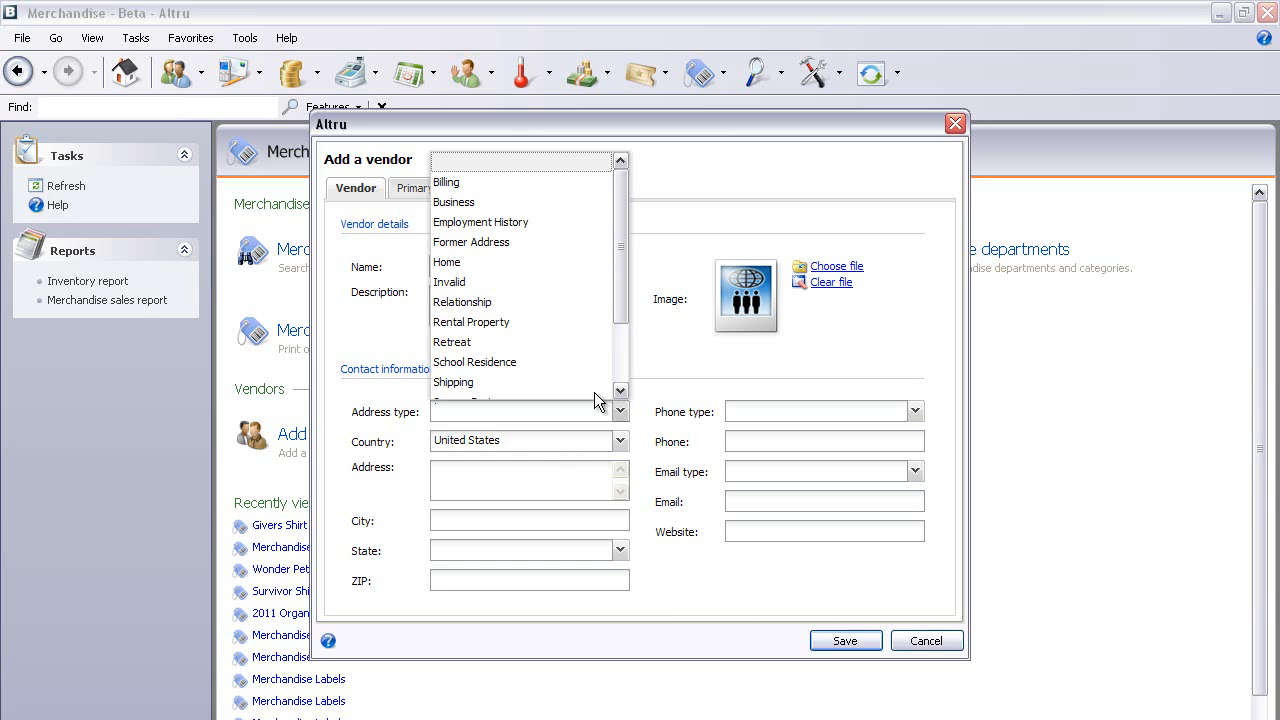
click(450, 204)
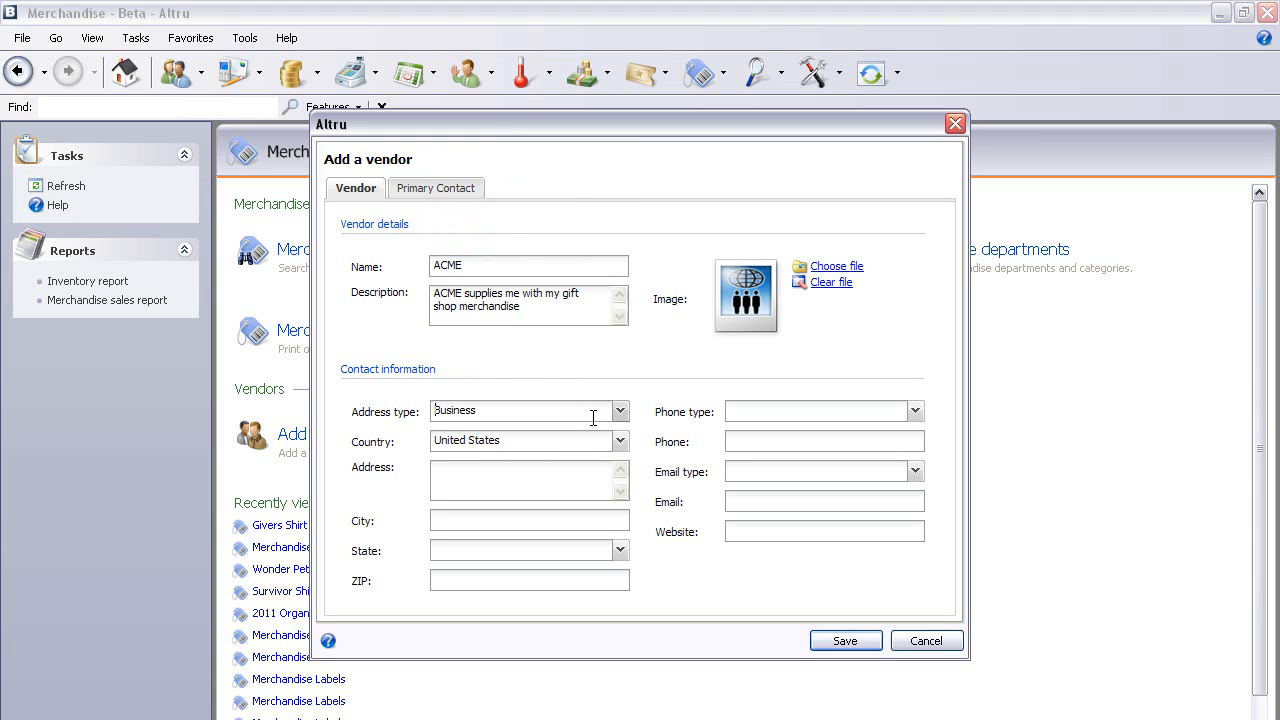
click(517, 475)
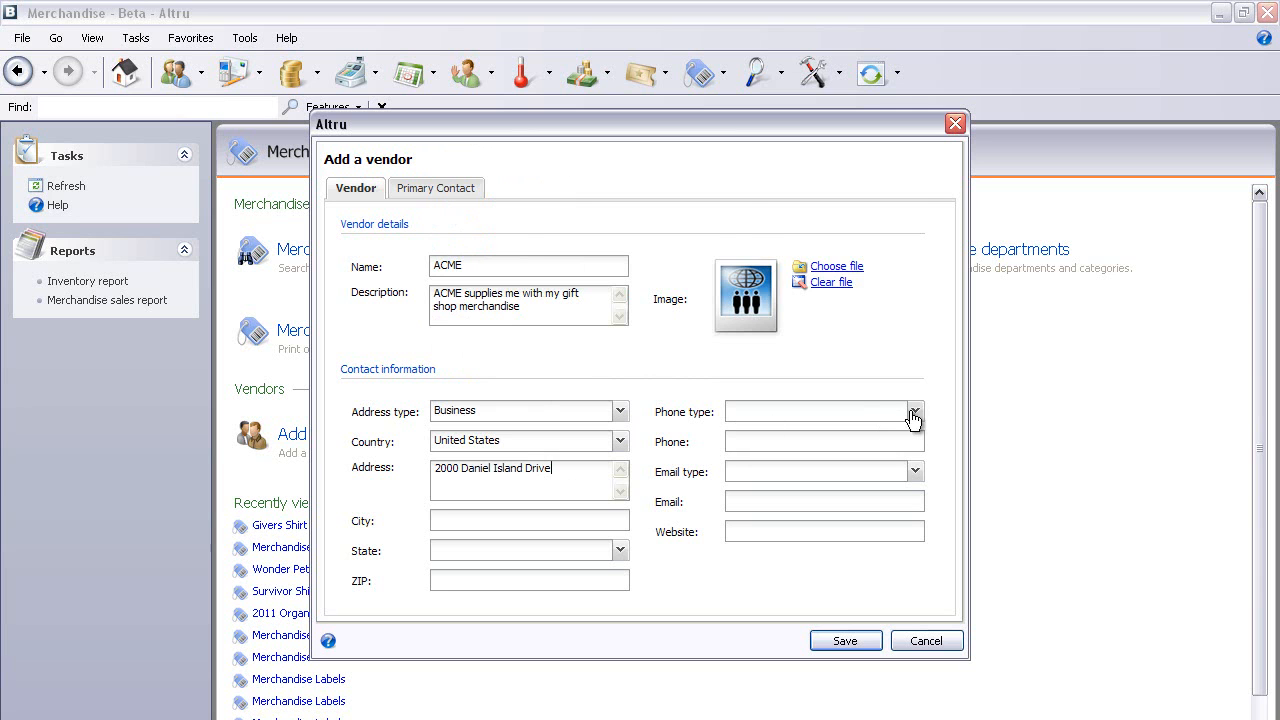
- Add a Business phone number for the vendor, then show the Primary Contact details
click(914, 414)
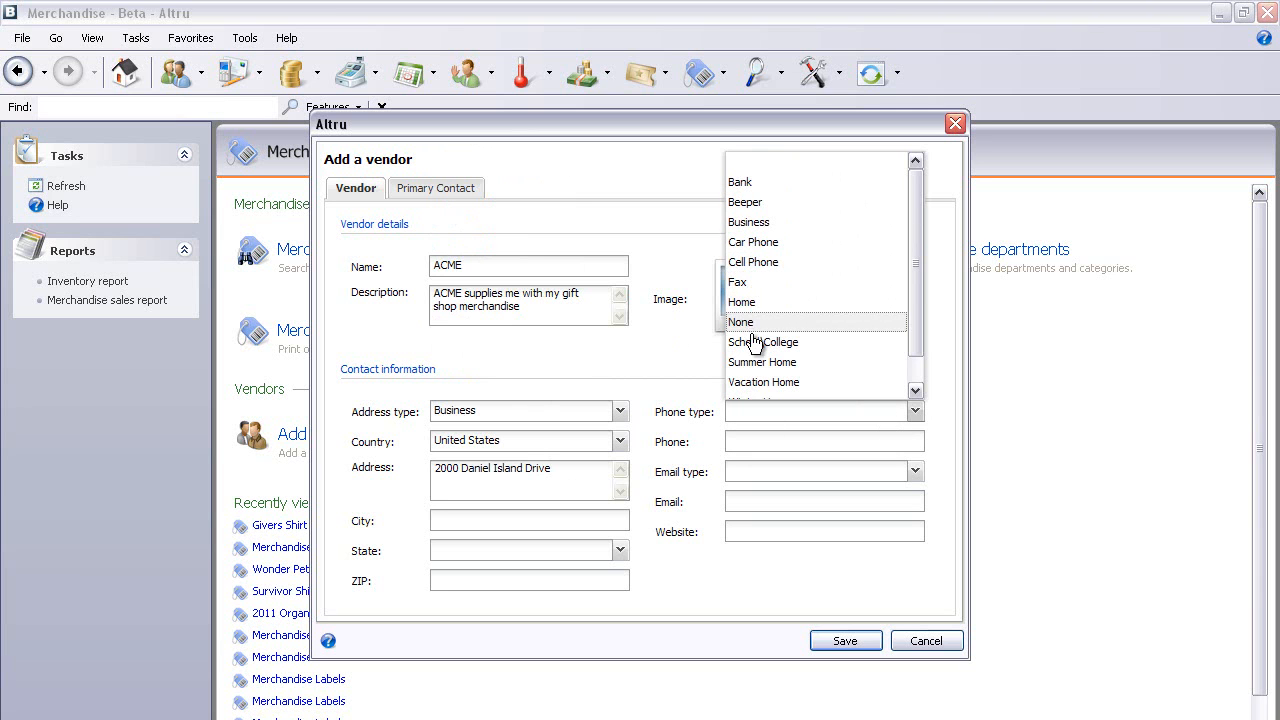
scroll(770, 335, down, 1)
click(766, 194)
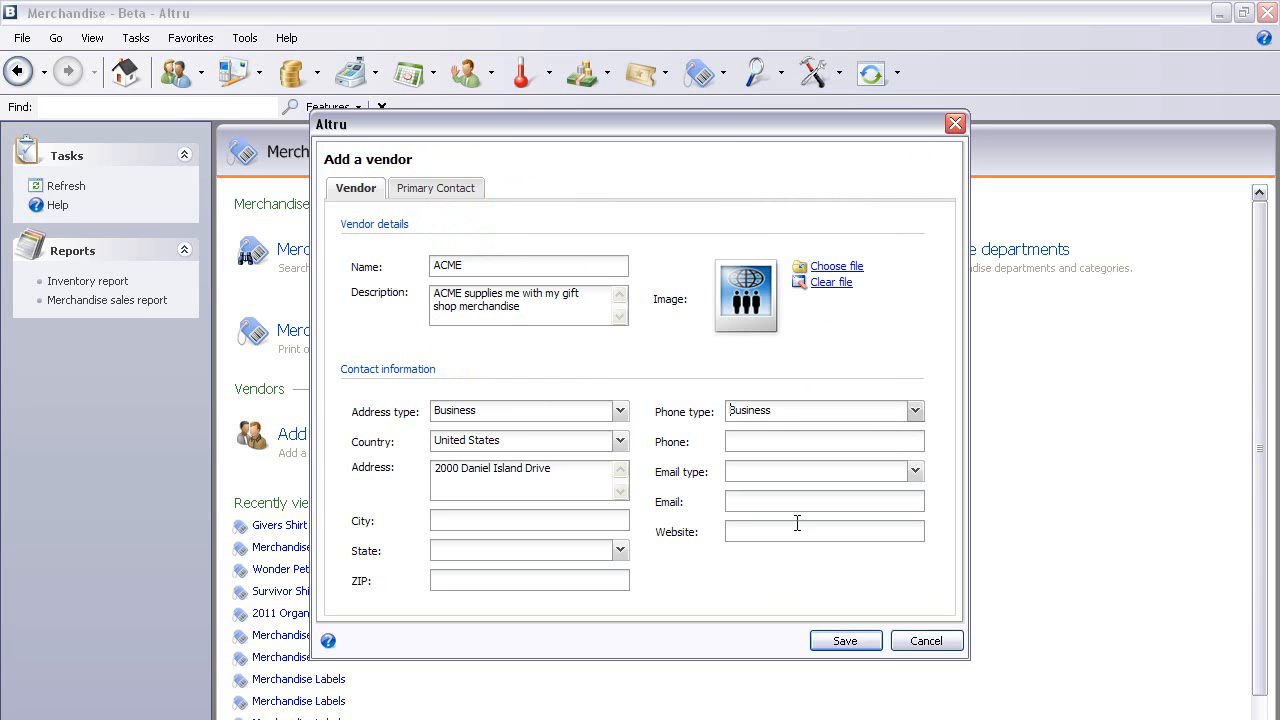
click(765, 440)
text(800-555-5555)
click(456, 189)
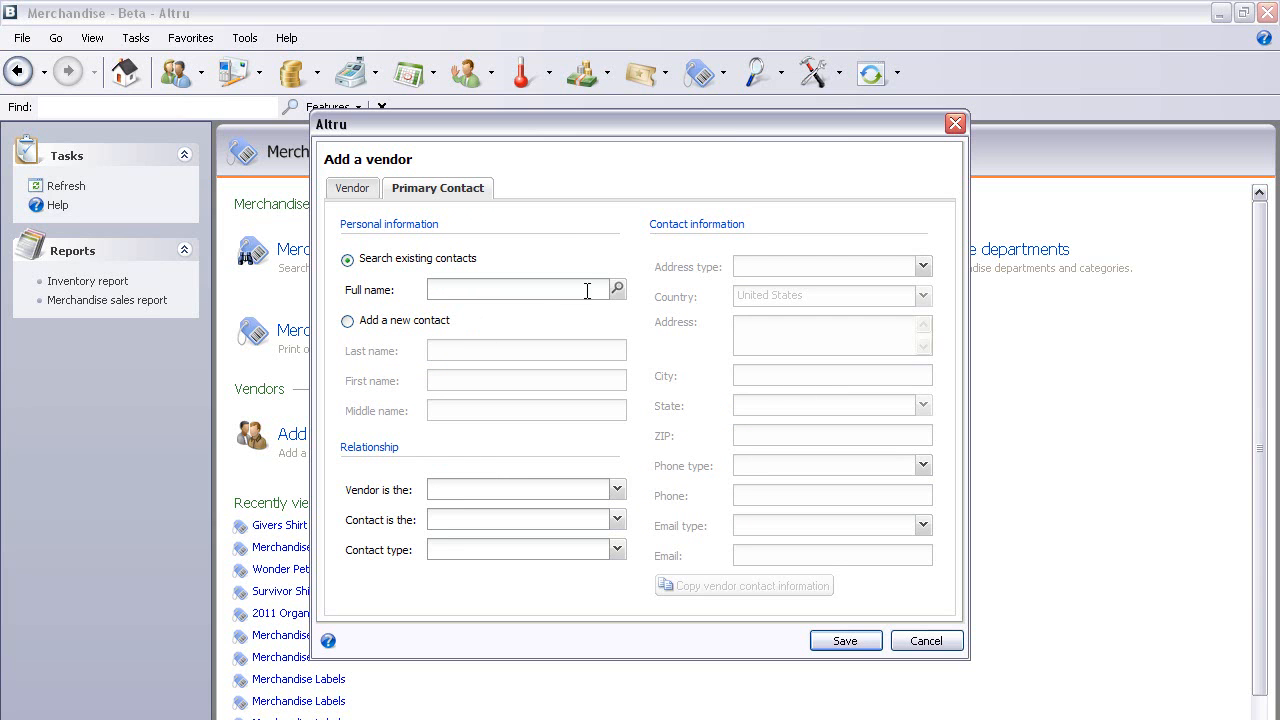
- Search constituents by the contact's last name and select the found individual as primary contact
click(617, 289)
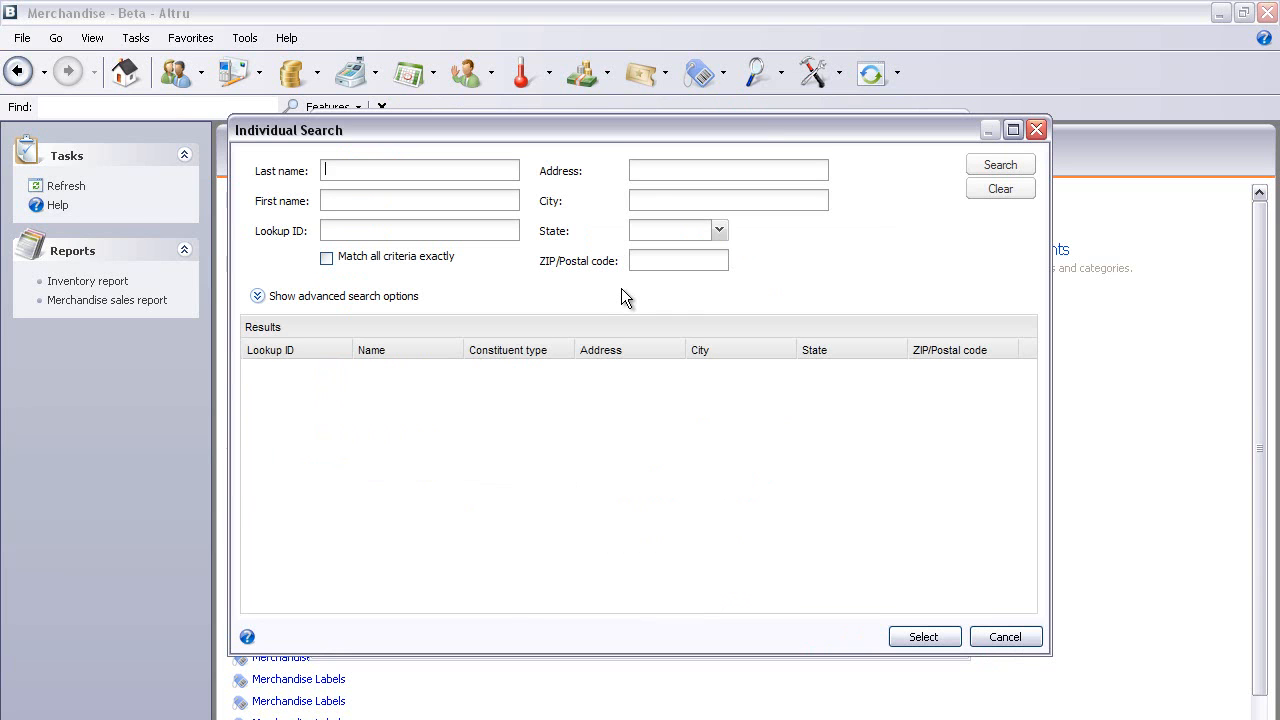
text(heffner)
key(Return)
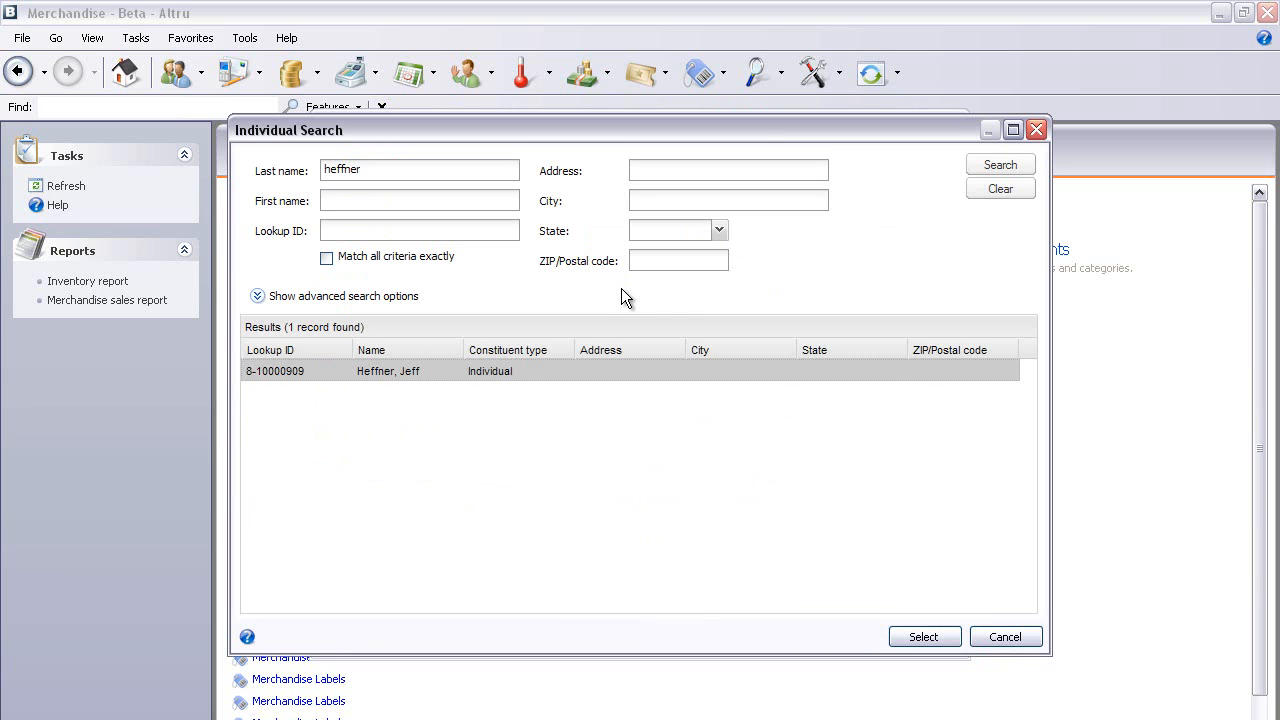
double_click(506, 370)
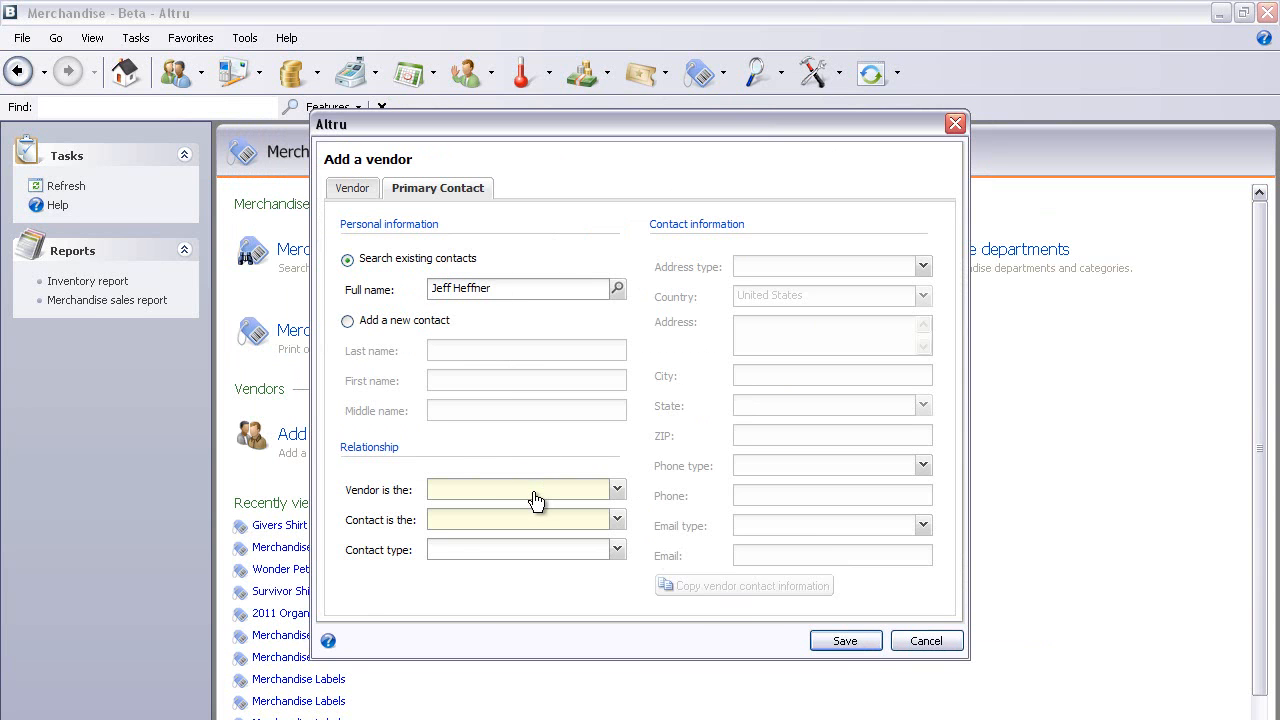
- Set the relationship so the vendor is the Employer and the contact the Employee
click(617, 490)
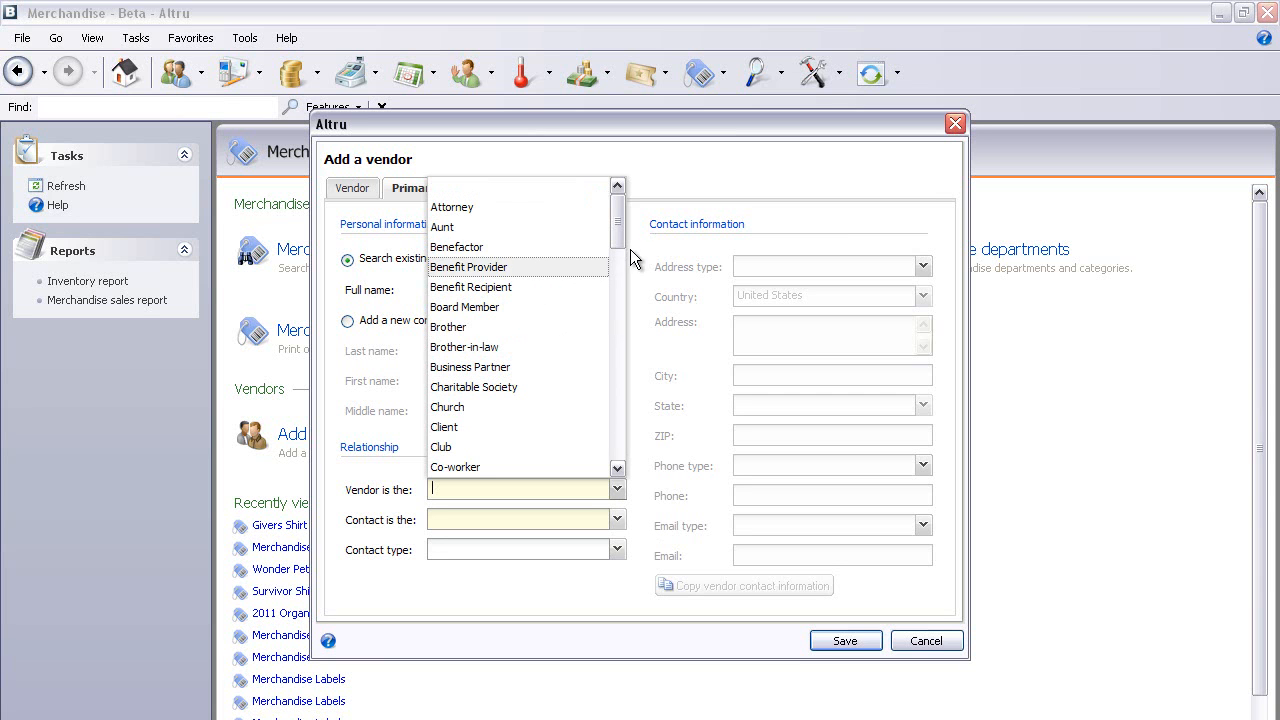
drag(617, 196, 620, 275)
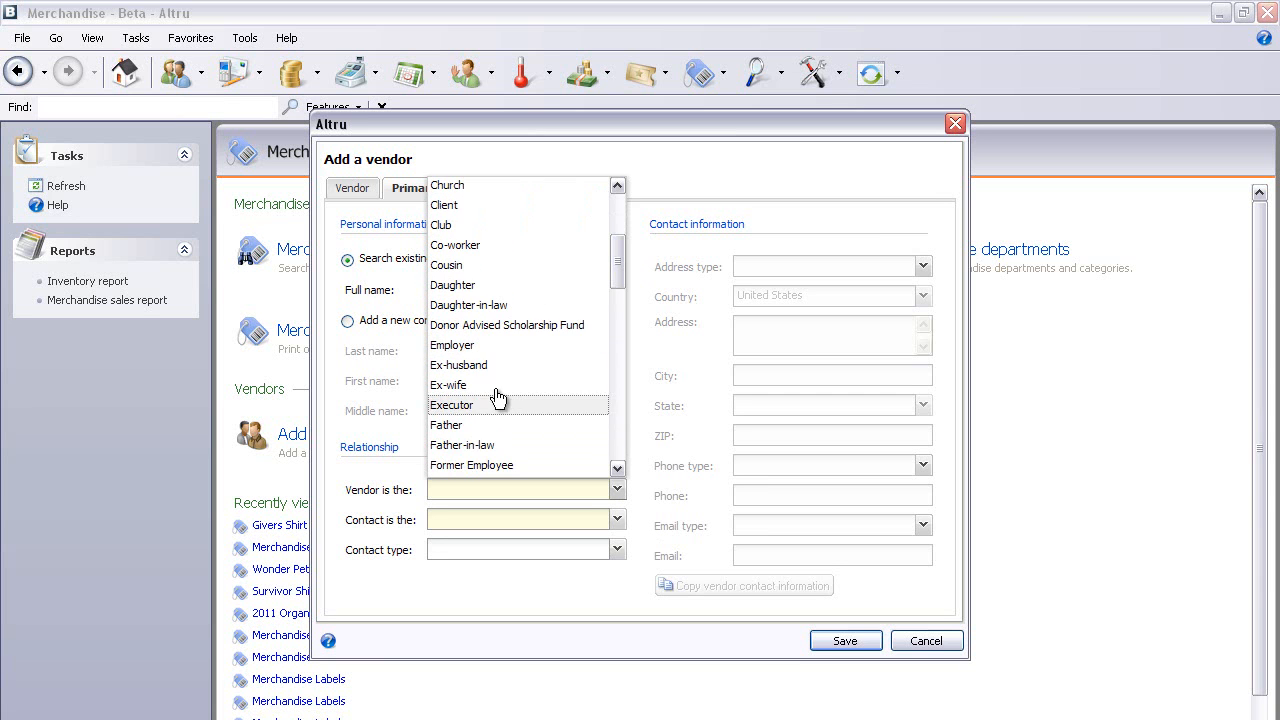
click(473, 340)
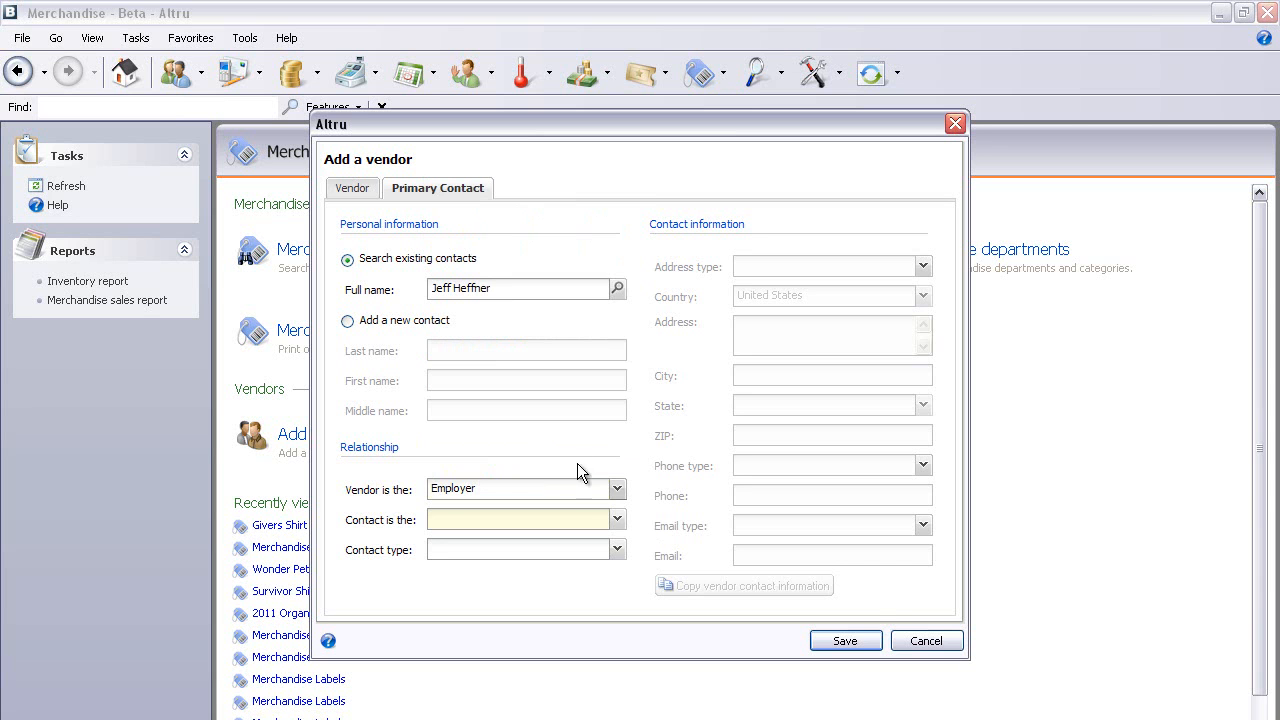
click(617, 519)
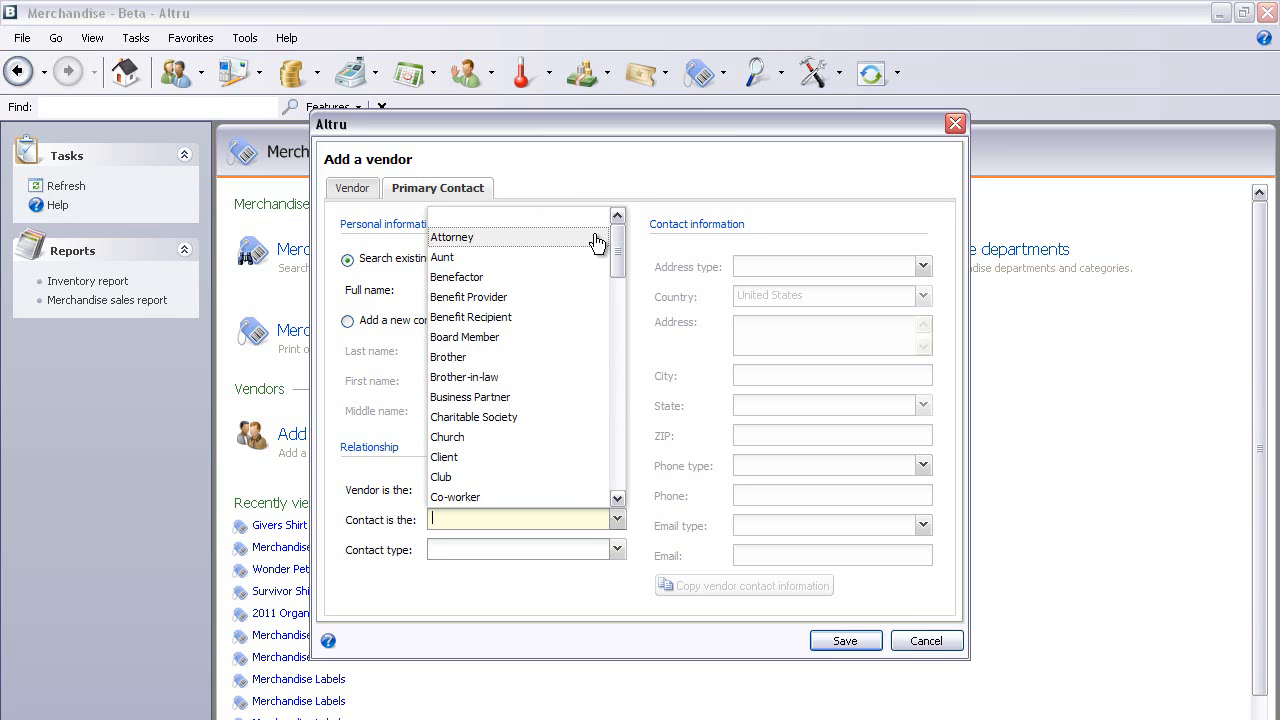
drag(620, 245, 620, 286)
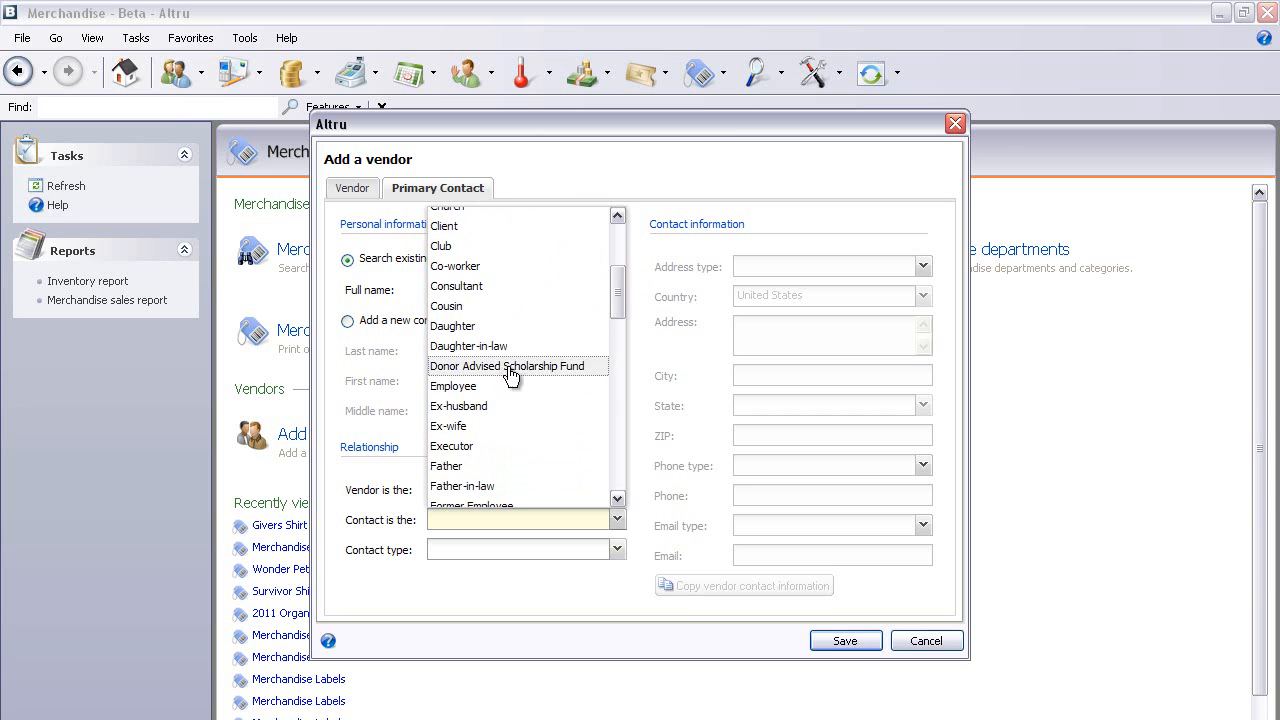
click(463, 388)
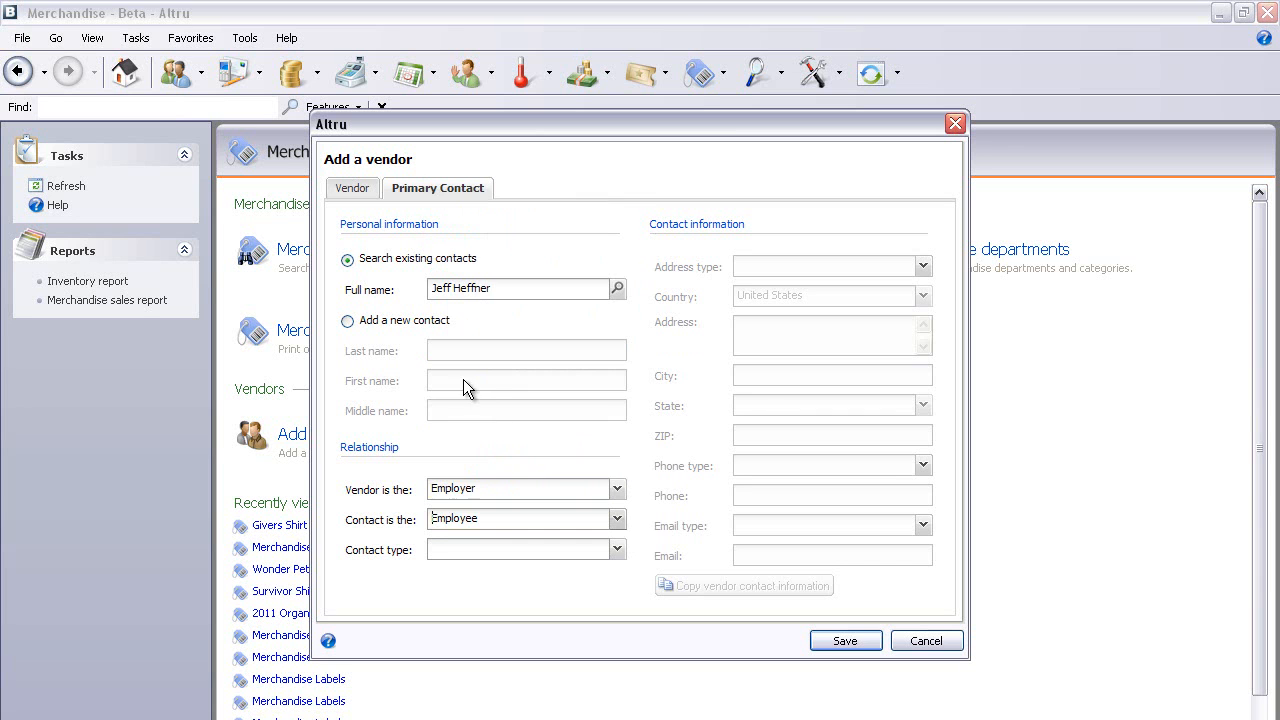
click(358, 192)
- Save the ACME vendor as a new Active vendor record
click(840, 640)
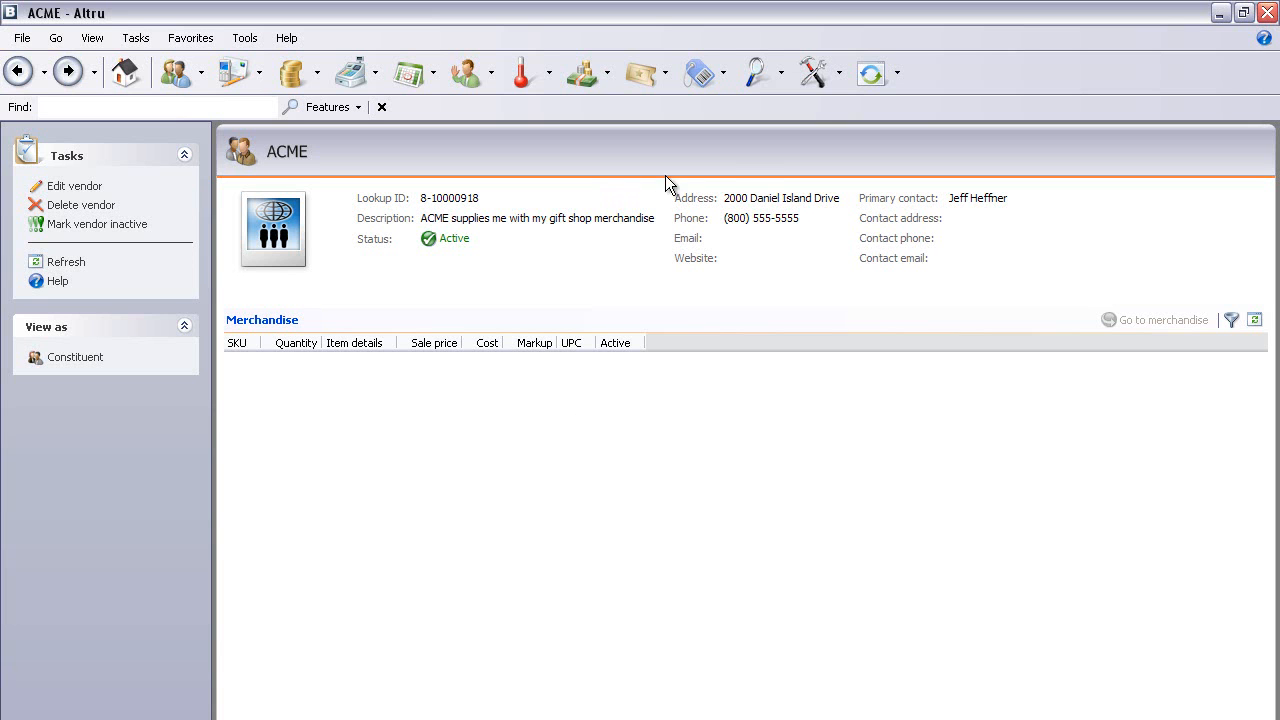
- Run a blank Merchandise Vendor Search listing the 2 vendors, ACME and Scripts
click(700, 74)
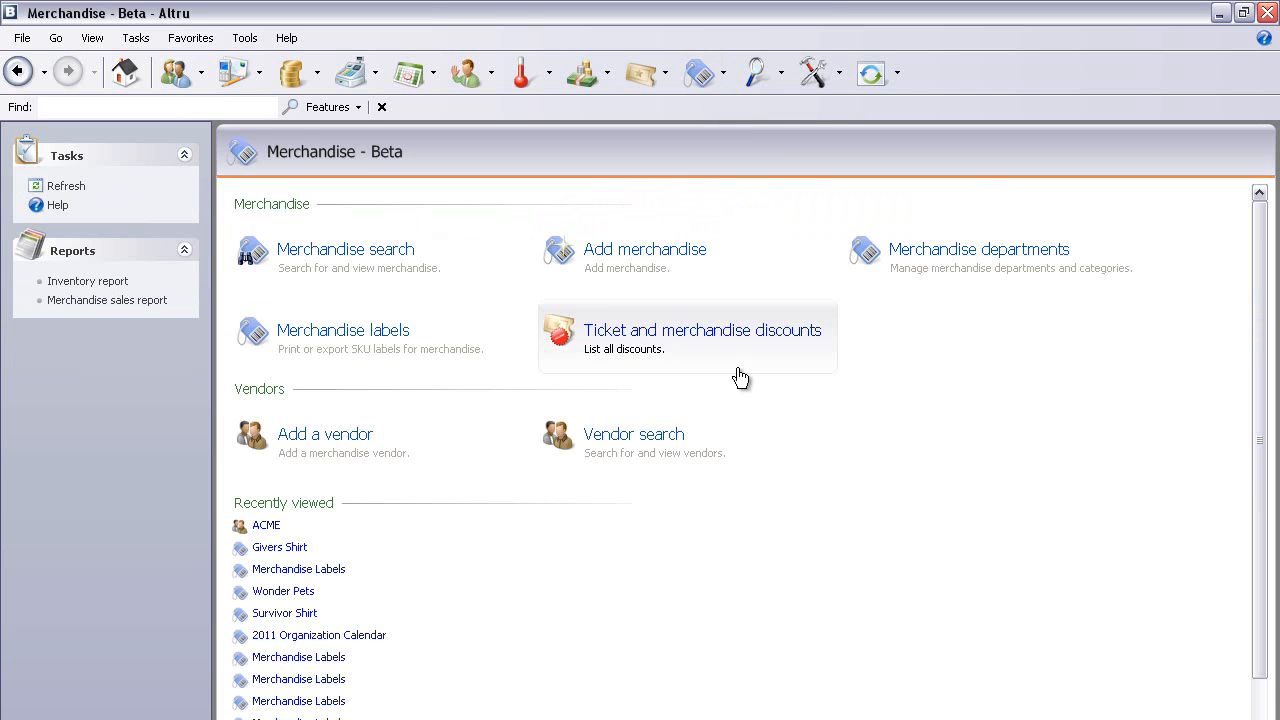
click(646, 448)
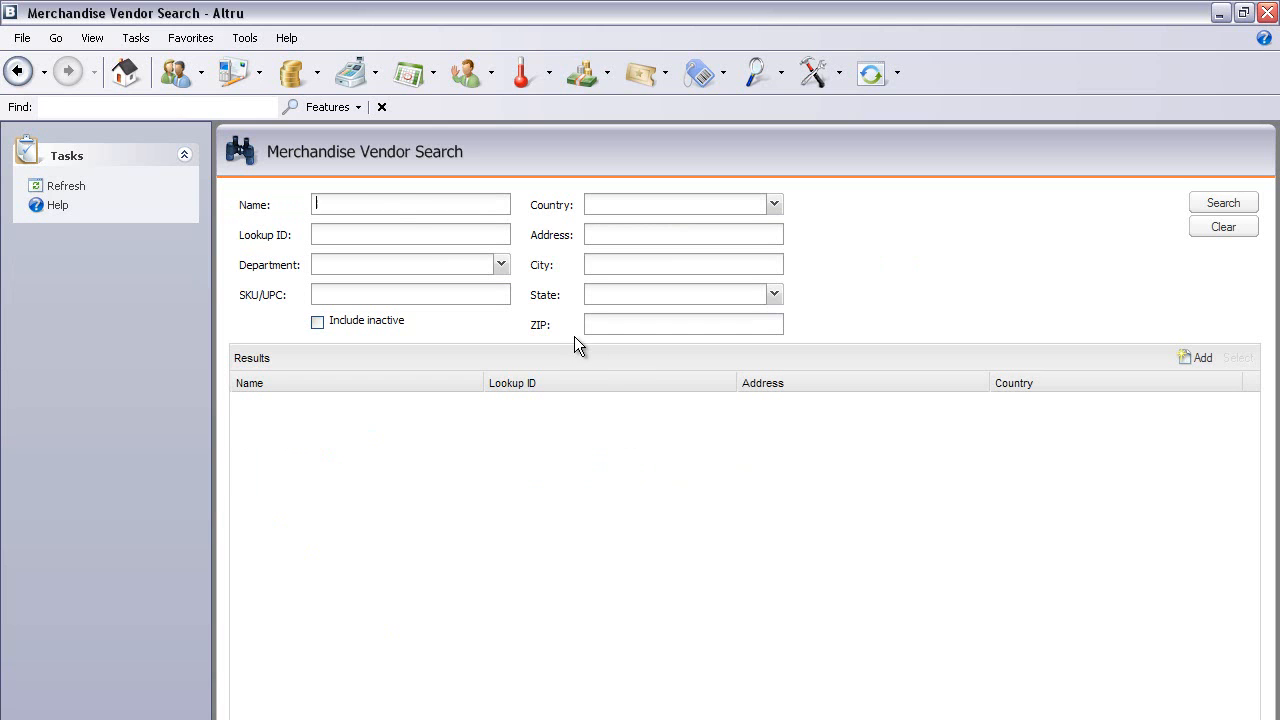
click(393, 205)
click(1232, 206)
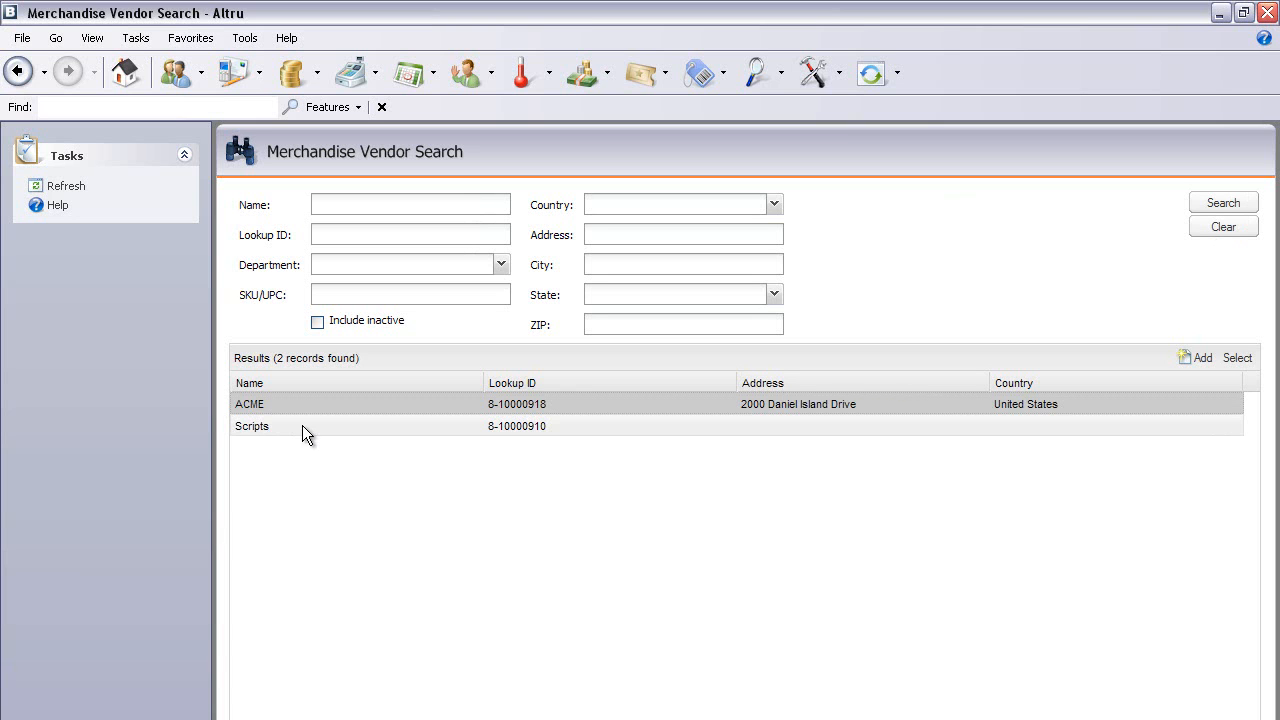
- Open ACME's vendor record from the results and review its Edit vendor form without changes
double_click(573, 406)
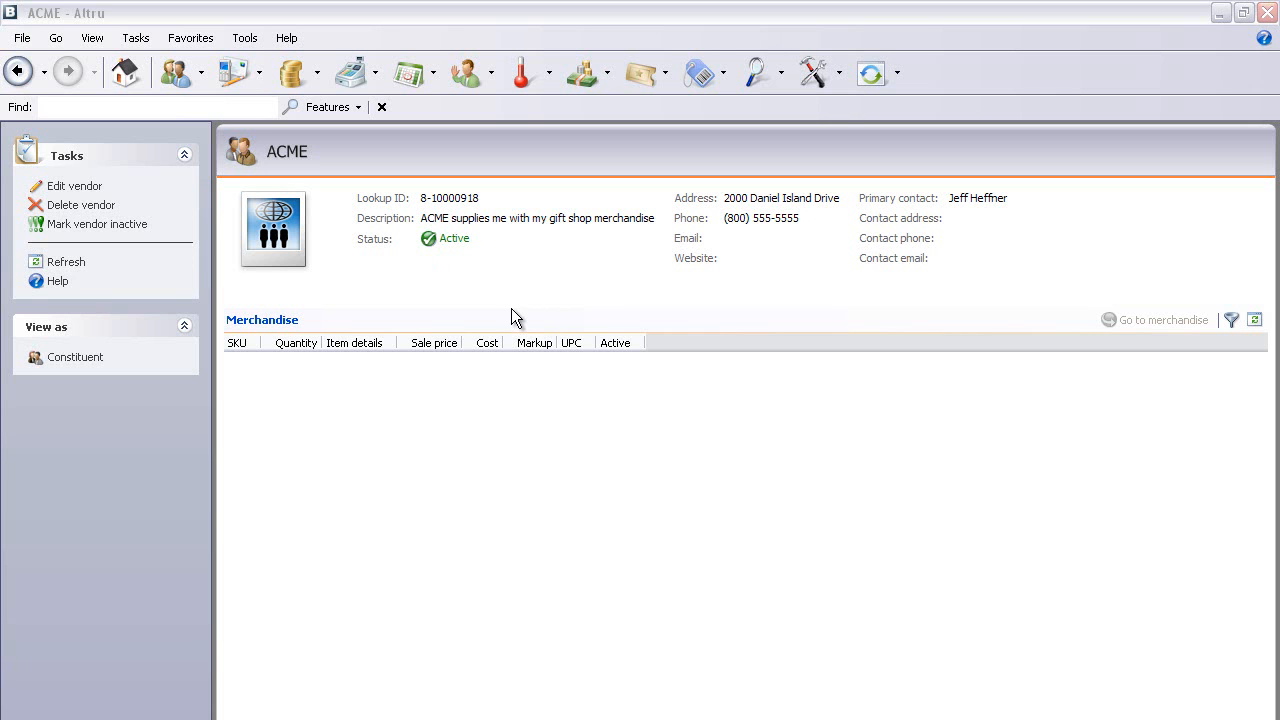
click(92, 190)
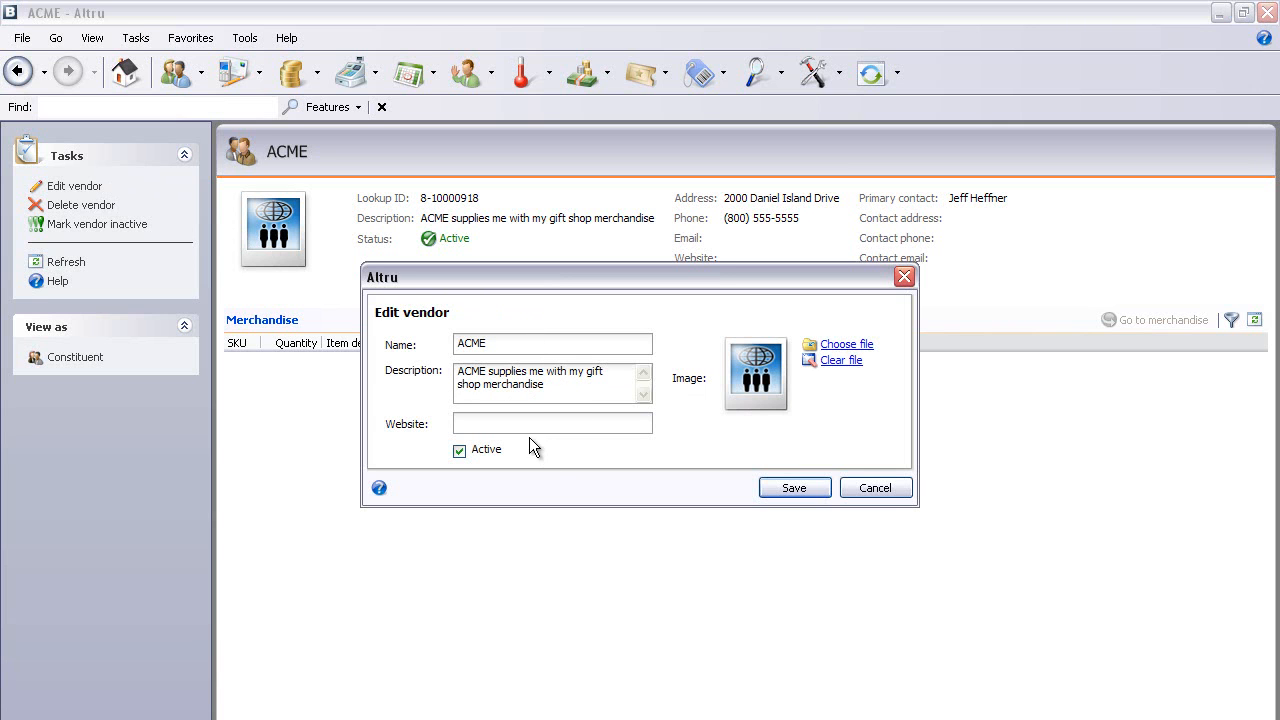
click(884, 491)
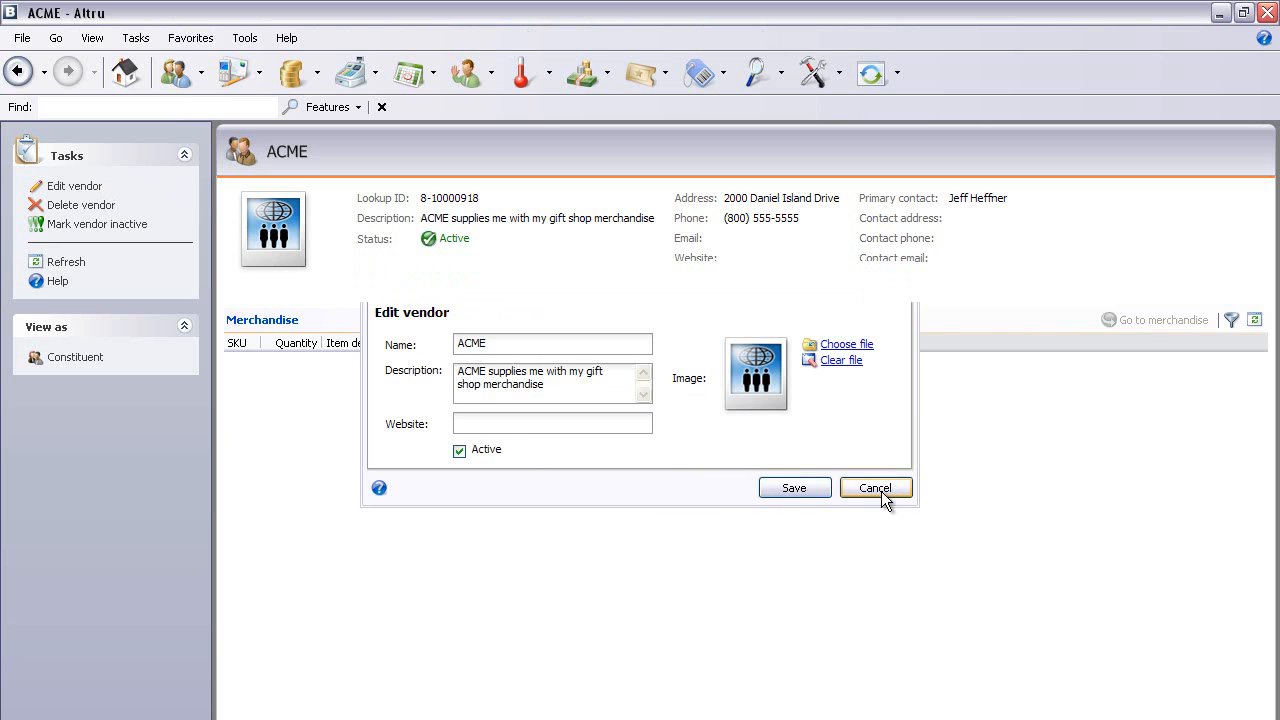